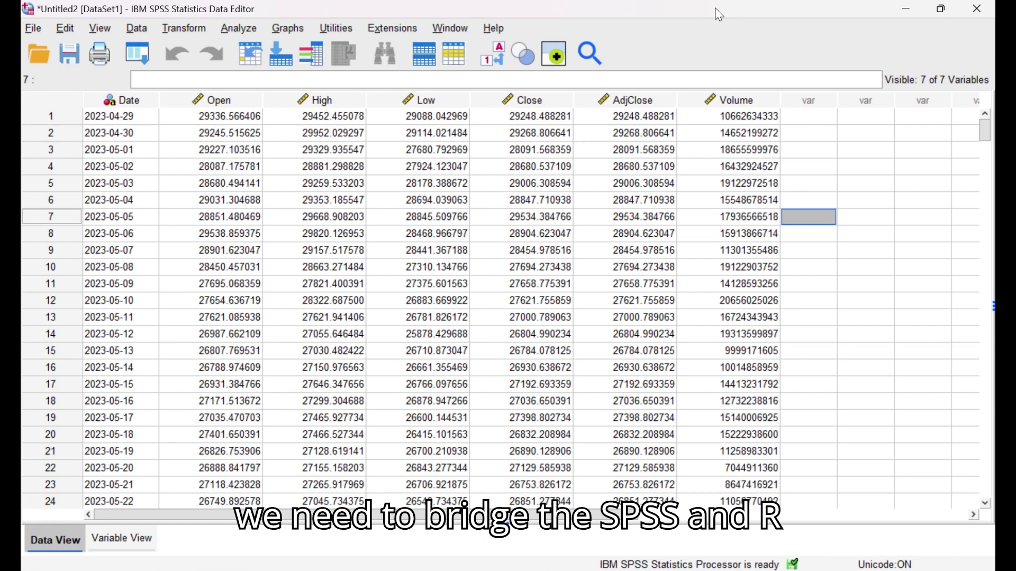
Step: Open the Extension Hub's Installed list and clear the R language filter
click(380, 31)
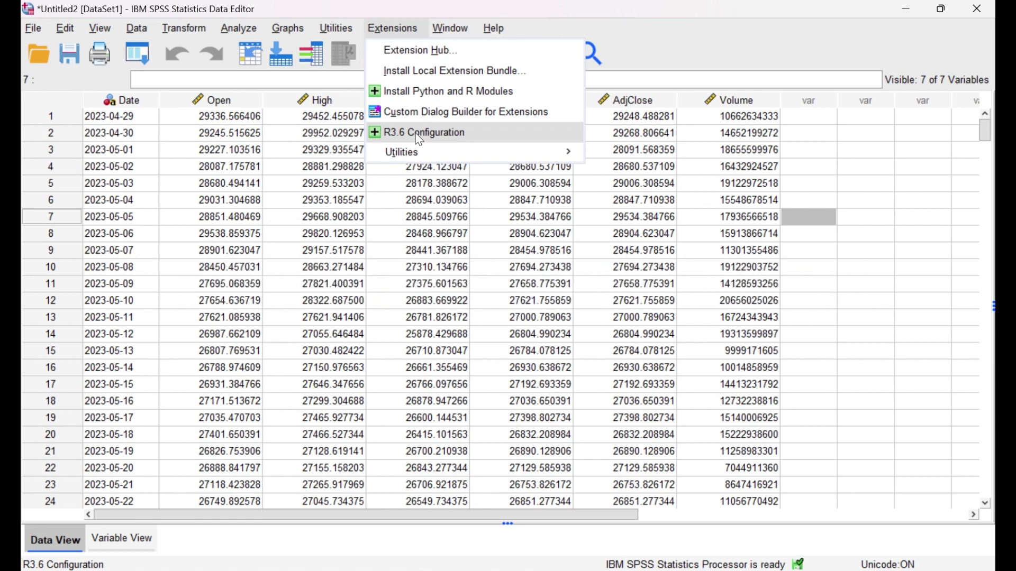
click(400, 57)
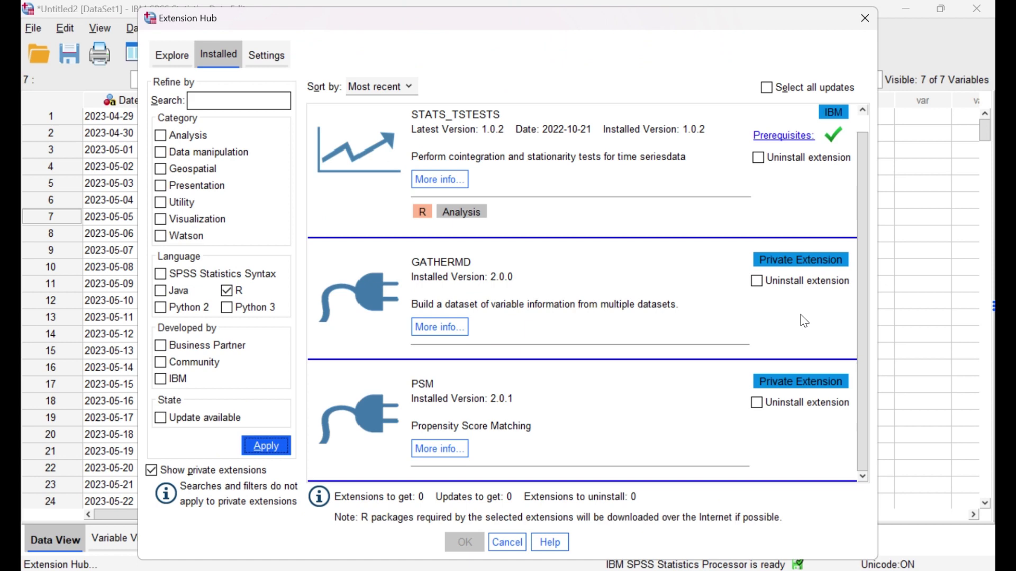
click(227, 291)
click(266, 446)
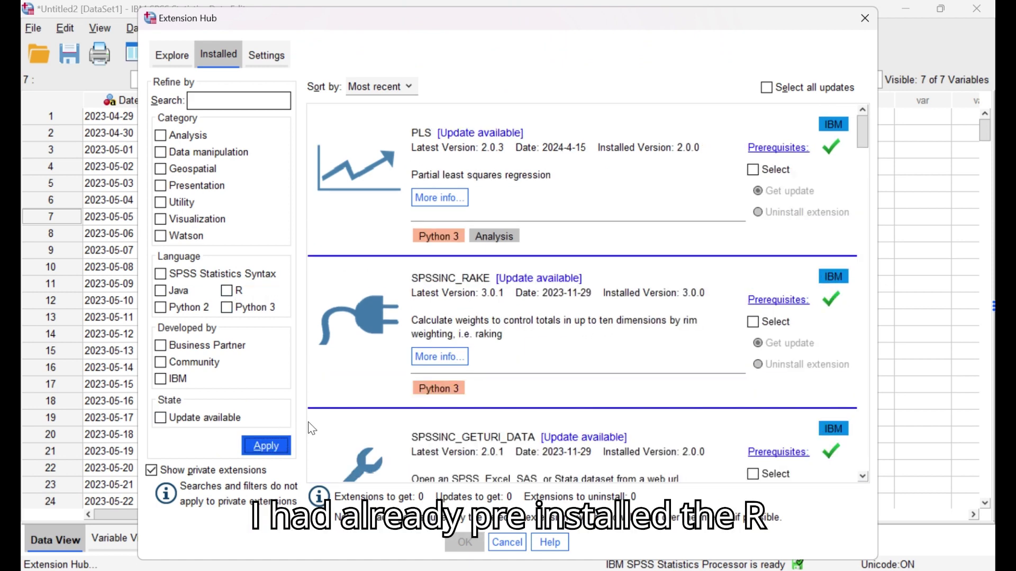
Step: Scroll down to STATS_R36_CONFIGURATION, installed at 1.0.0 with 1.0.2 available
scroll(762, 289, down, 2)
scroll(760, 285, down, 3)
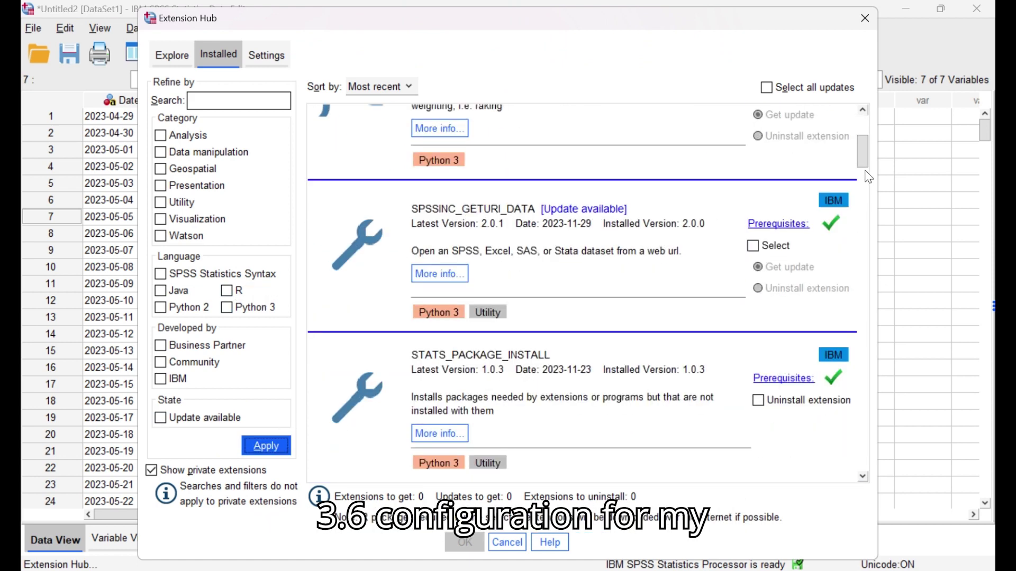
drag(866, 157, 879, 456)
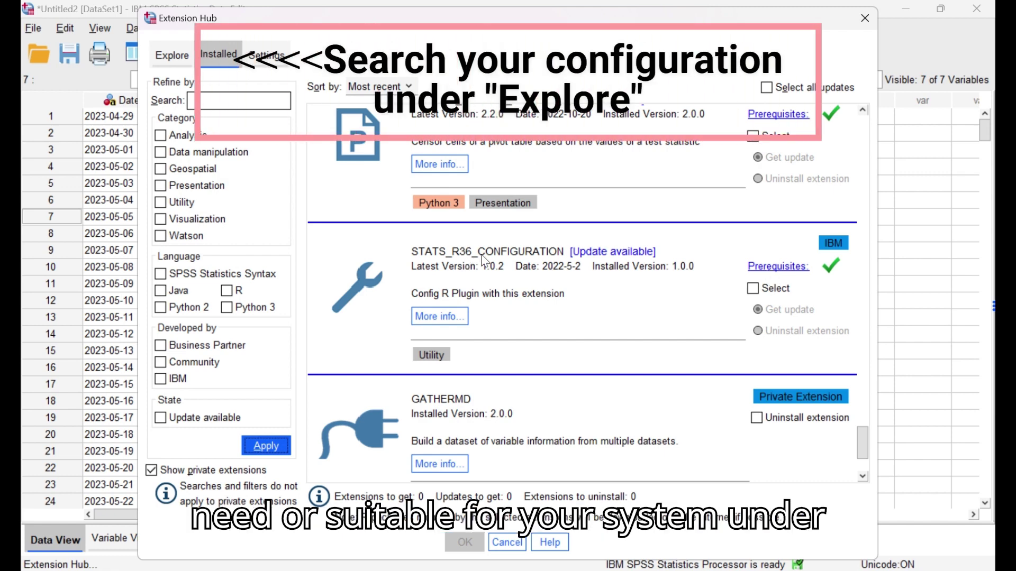
click(762, 267)
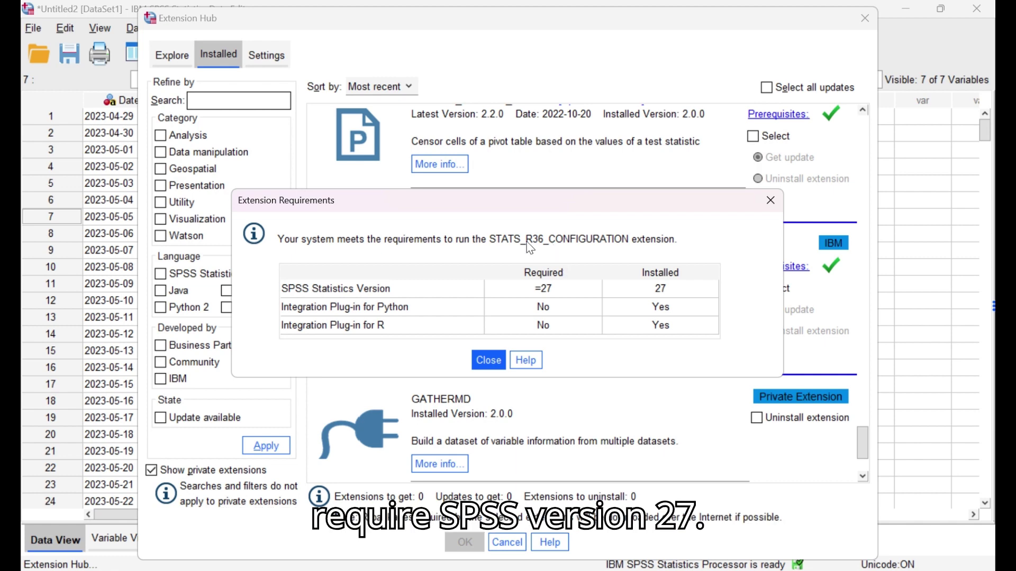
click(497, 364)
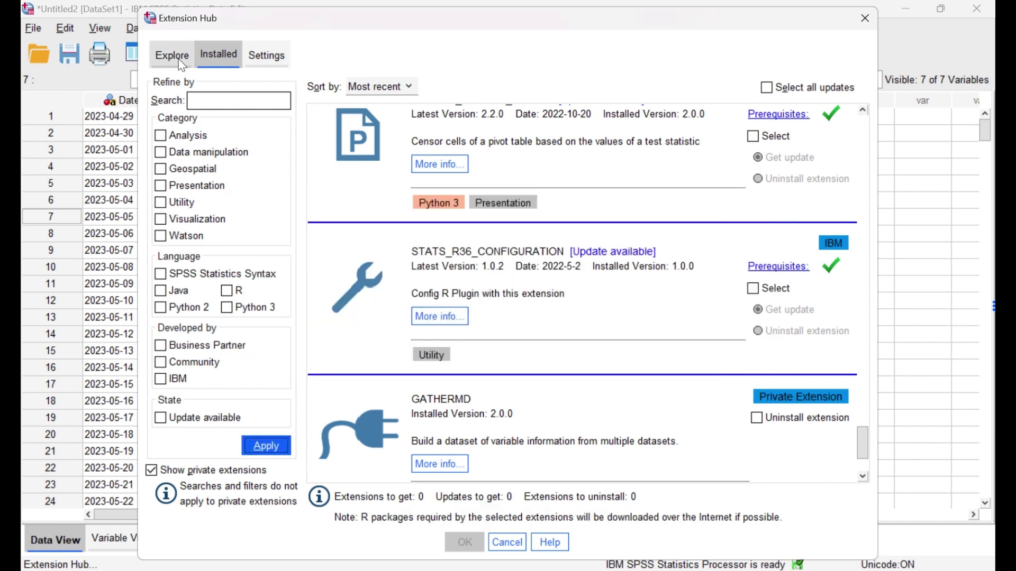
Step: Close the Extension Hub, review the 1.0 DOWNLOAD section in Notepad, and return to Chrome
click(861, 22)
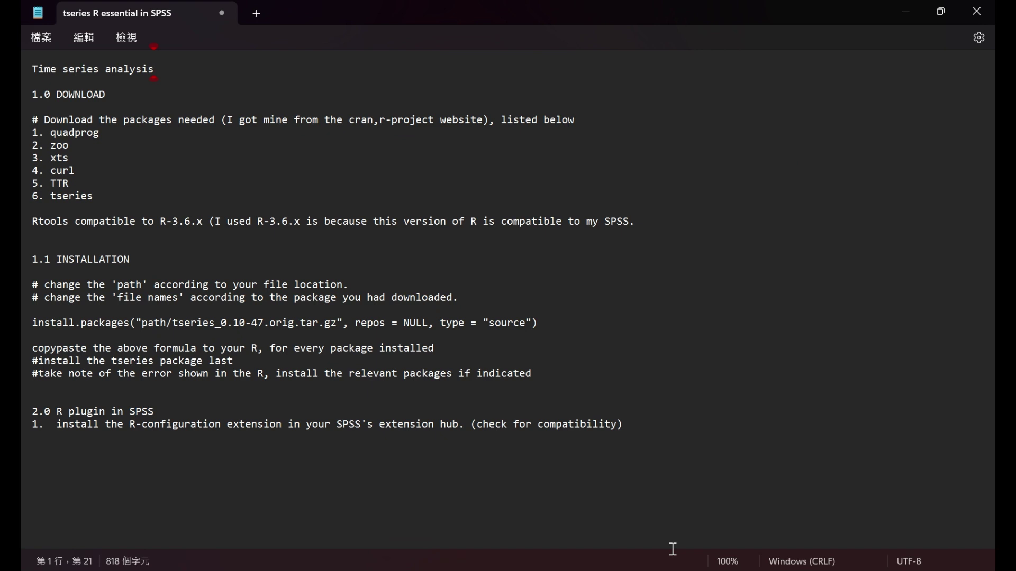
triple_click(33, 98)
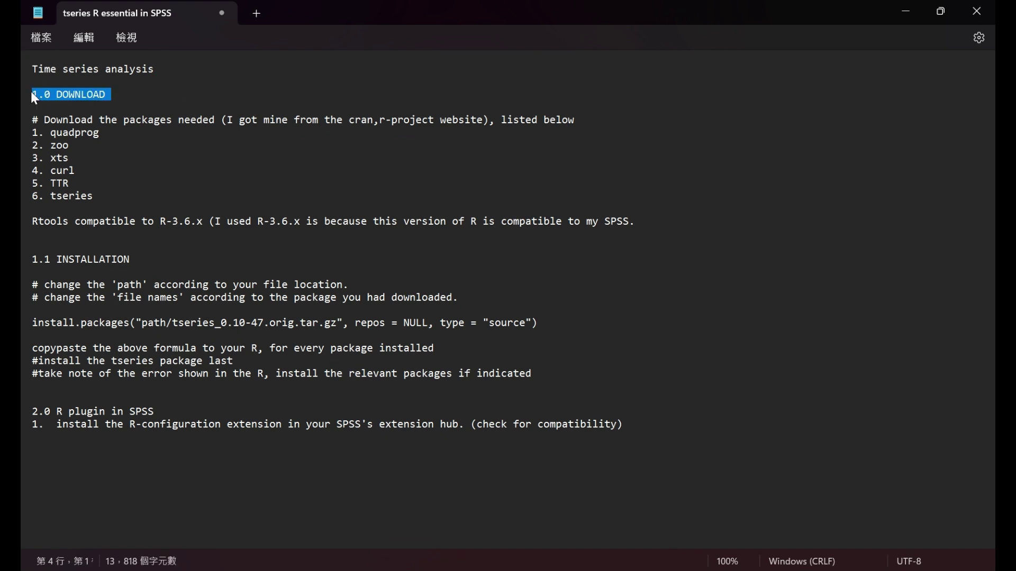
click(645, 210)
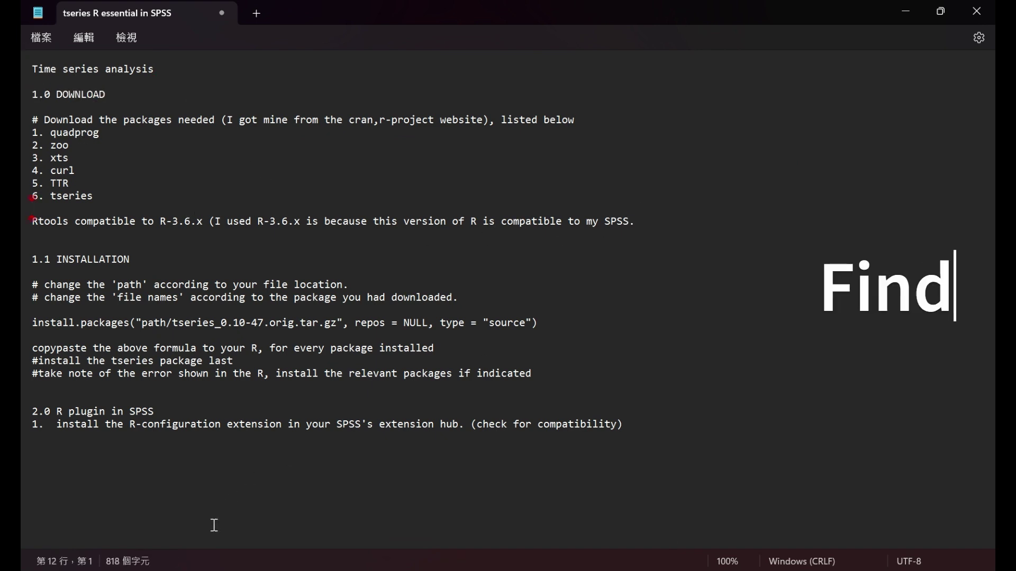
key(alt+Tab)
Step: Check on CRAN's Rtools history page that Rtools35 supports R 3.6.x
click(100, 21)
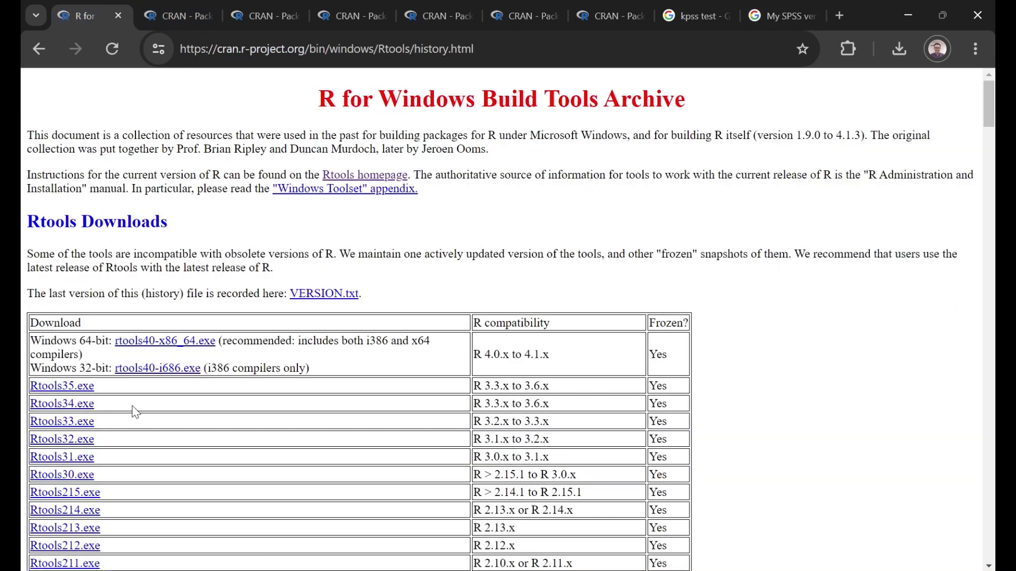
scroll(135, 412, down, 4)
scroll(151, 358, up, 2)
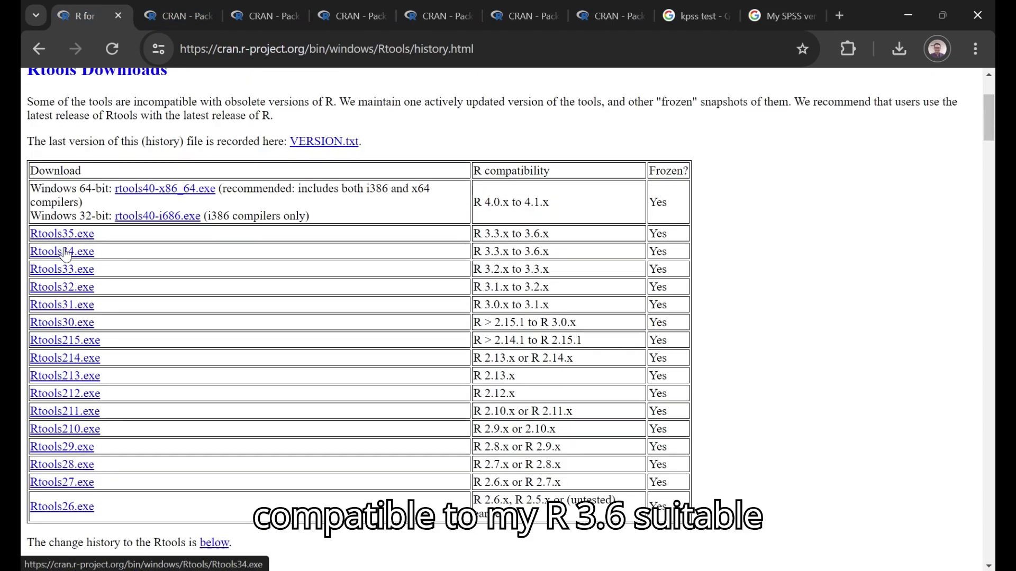
double_click(540, 235)
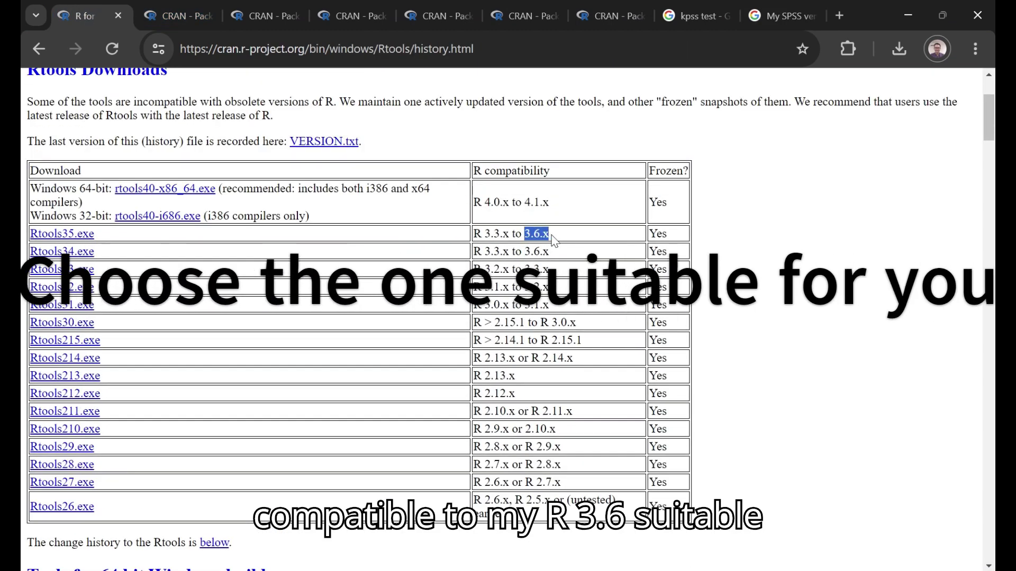
Step: Download the quadprog, zoo, xts, curl, TTR and tseries_0.10-55 source archives, closing finished tabs
key(ctrl+Tab)
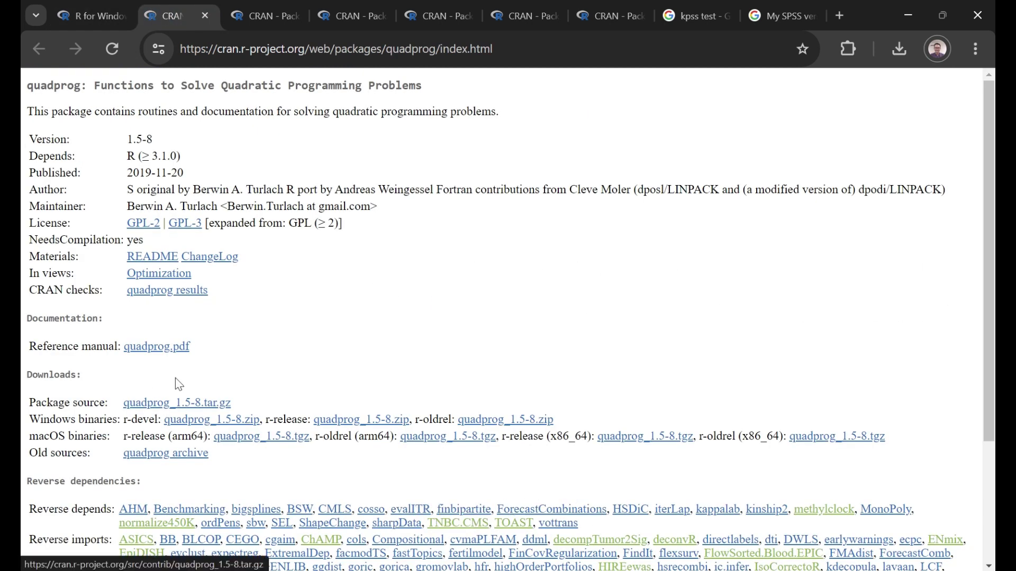
click(193, 405)
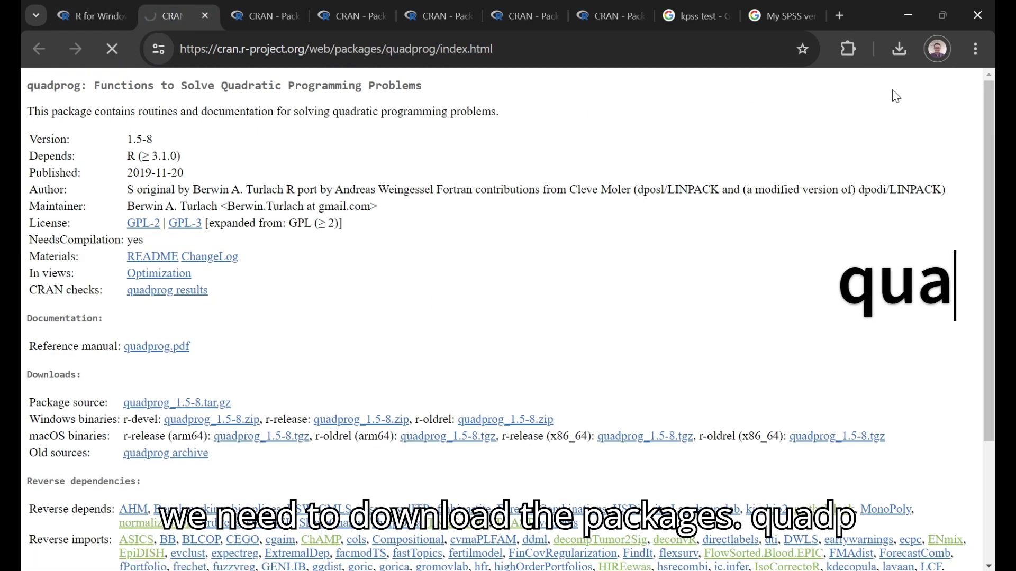
click(261, 20)
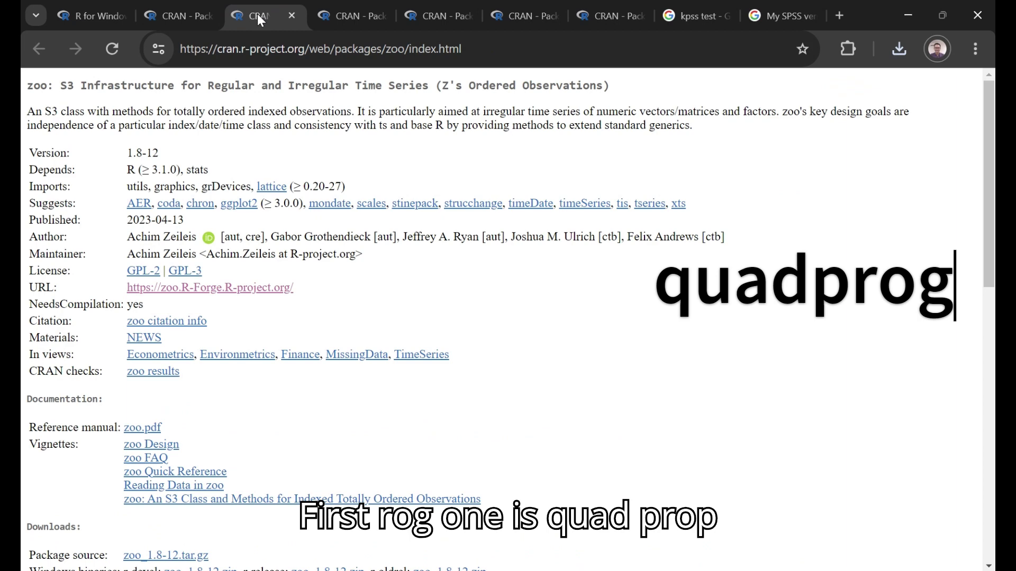
scroll(197, 303, down, 1)
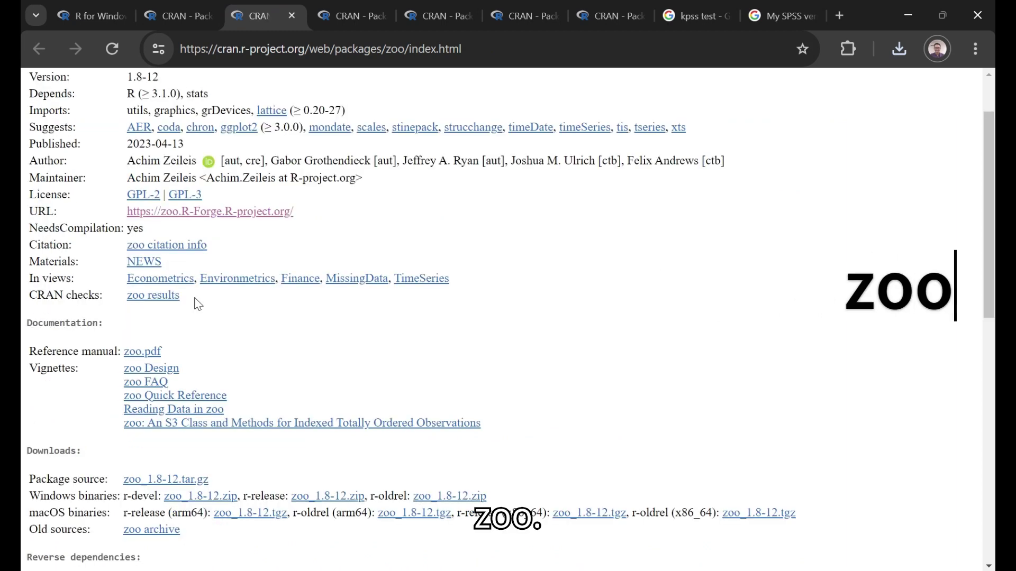
scroll(198, 304, down, 1)
key(ctrl+Tab)
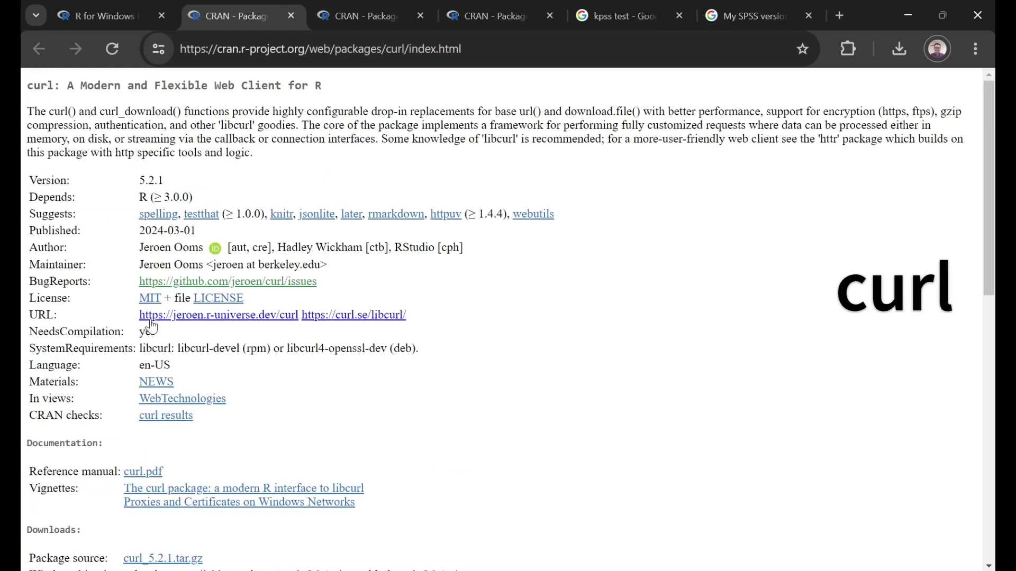
scroll(152, 326, down, 4)
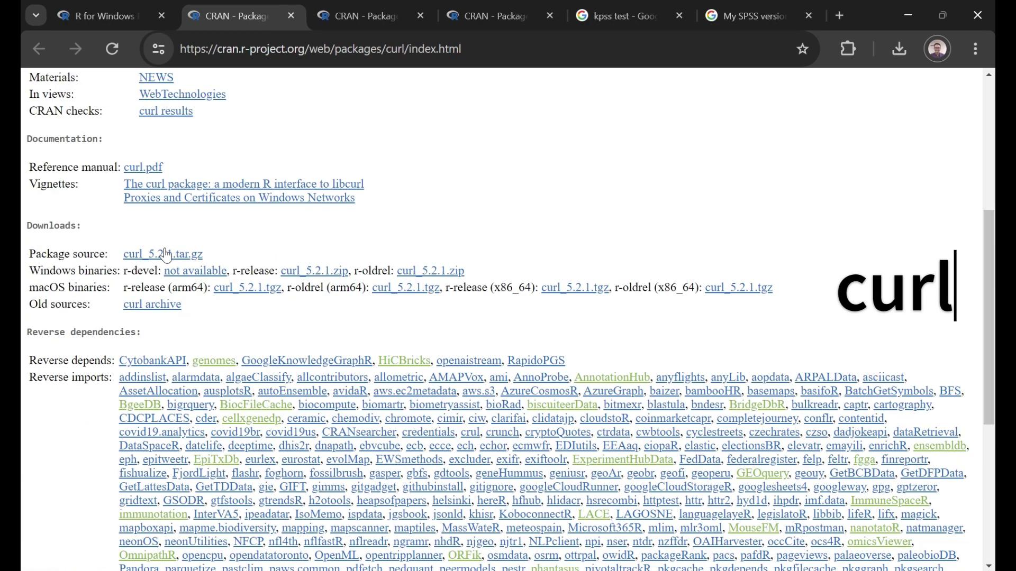
click(331, 23)
click(275, 17)
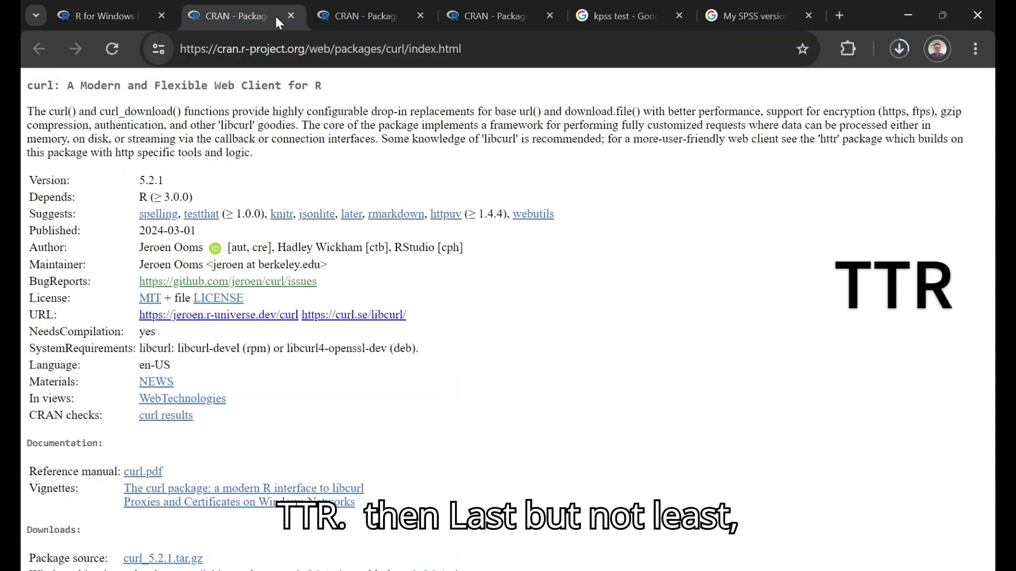
click(288, 16)
click(288, 15)
click(195, 428)
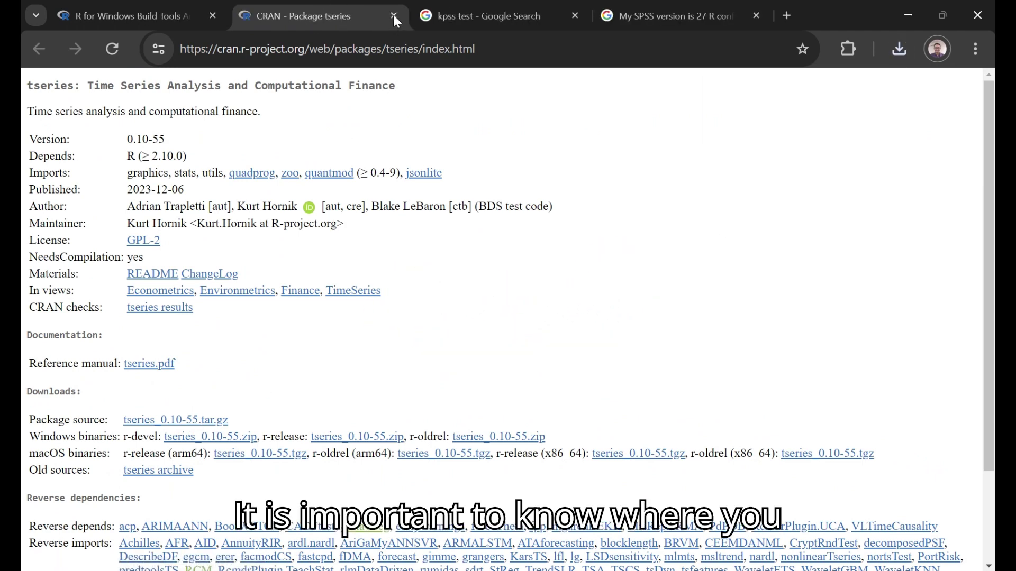
Step: Show Chrome's recent downloads list with the six package tar.gz files
click(900, 49)
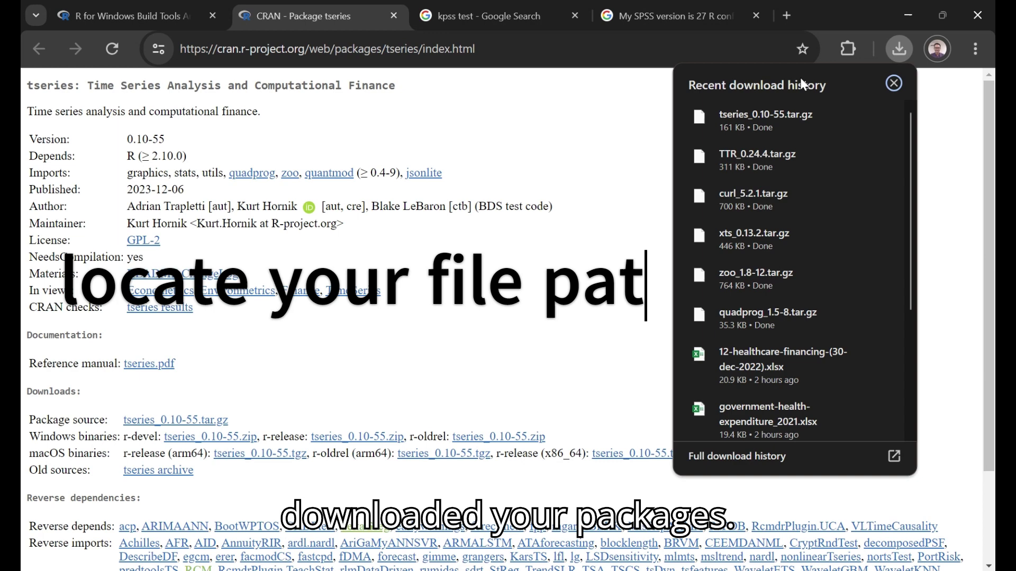
mouse_move(872, 365)
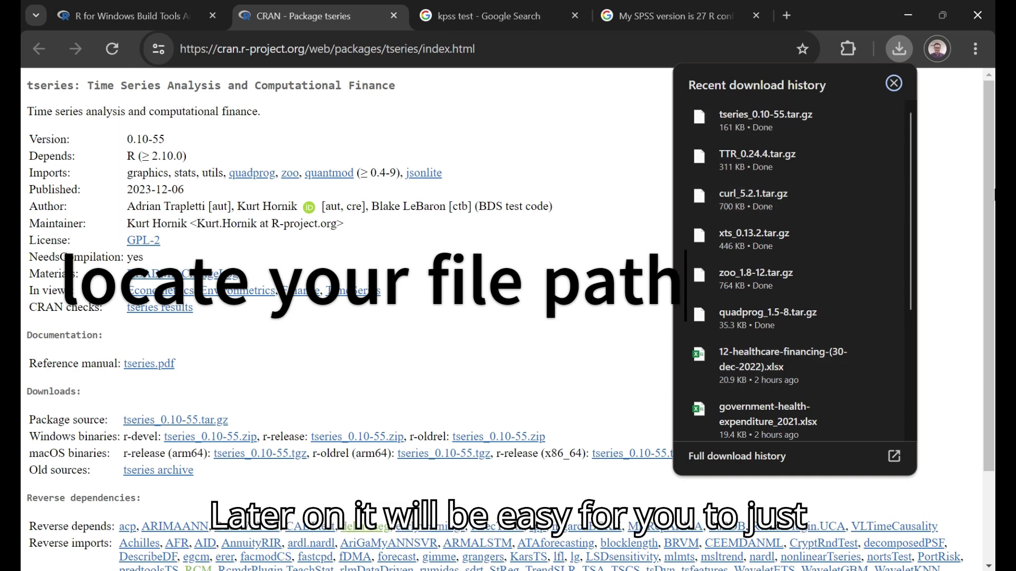
mouse_move(773, 317)
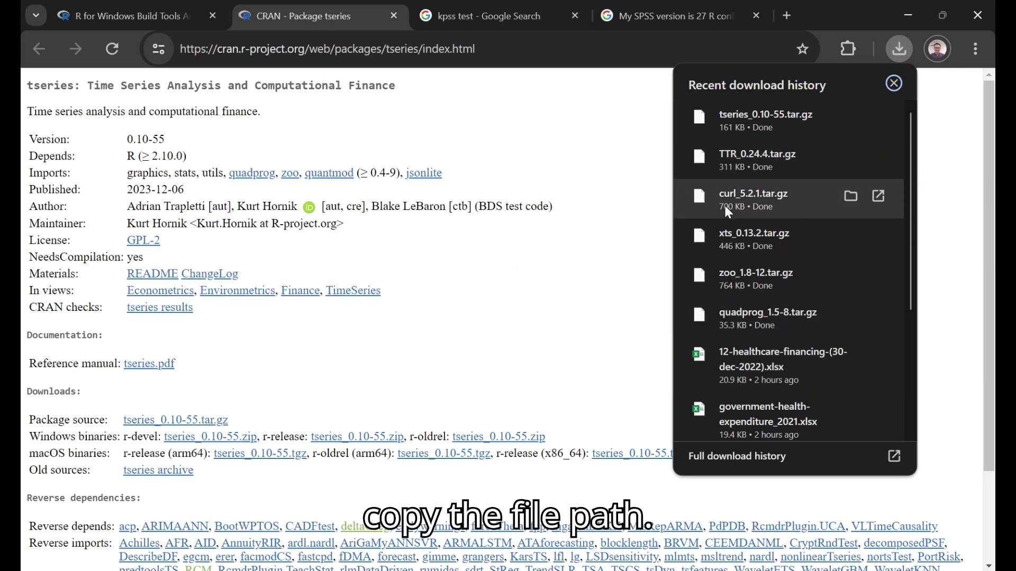
Step: Add 'Open your R3.6.' under 1.1 INSTALLATION and select the install.packages command line
key(alt+Tab)
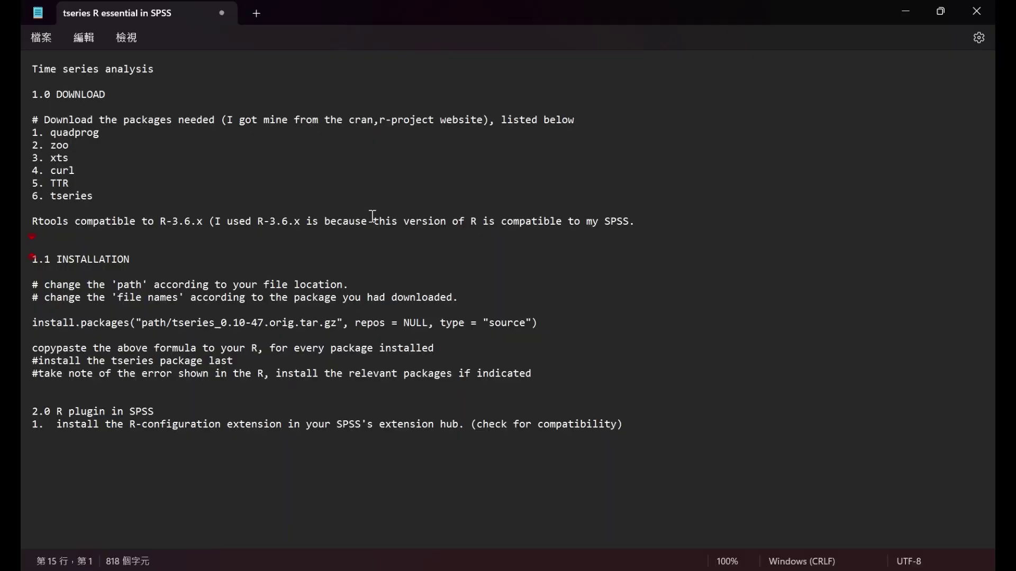
click(189, 259)
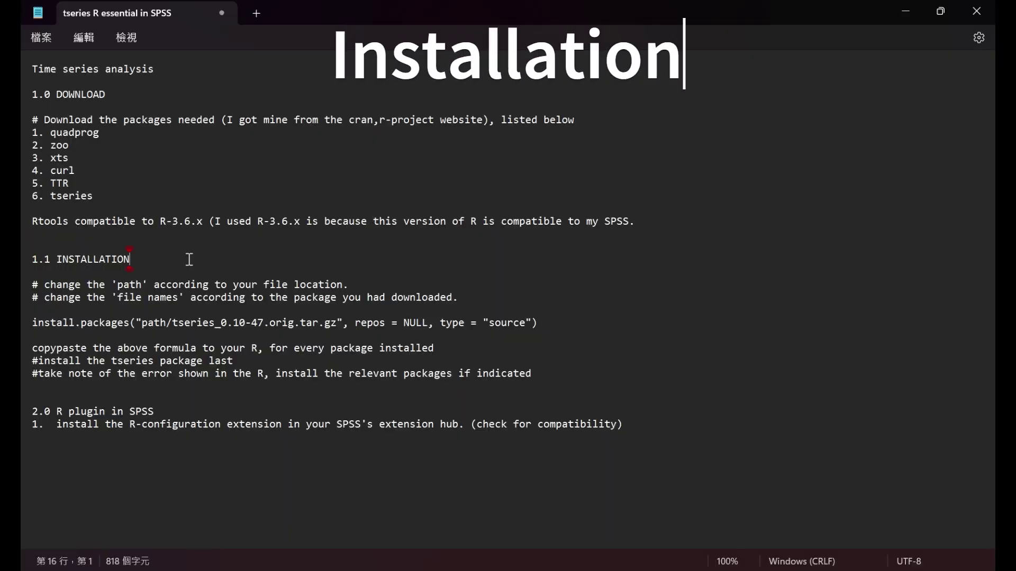
key(Return)
key(Return)
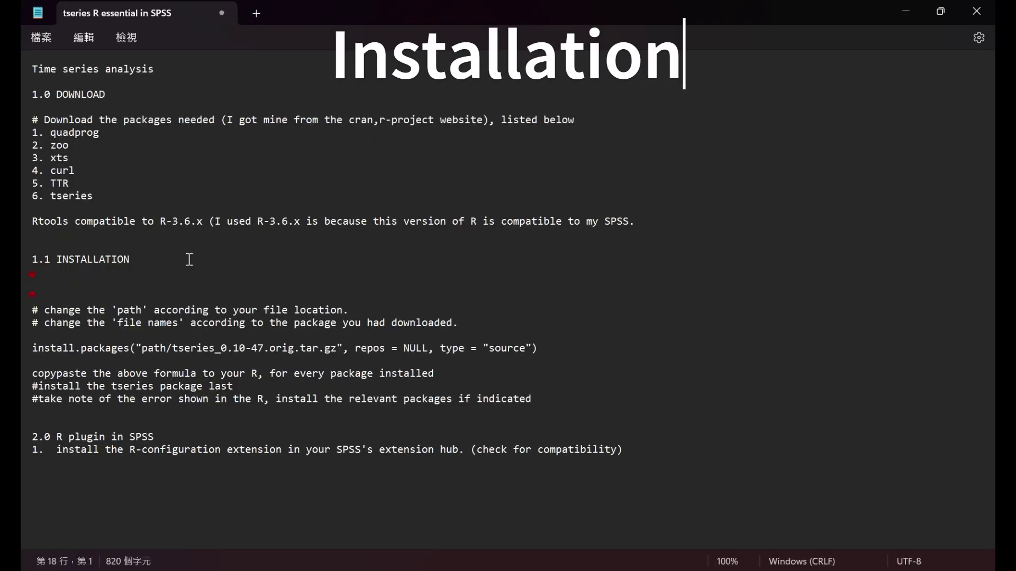
text(Open your R)
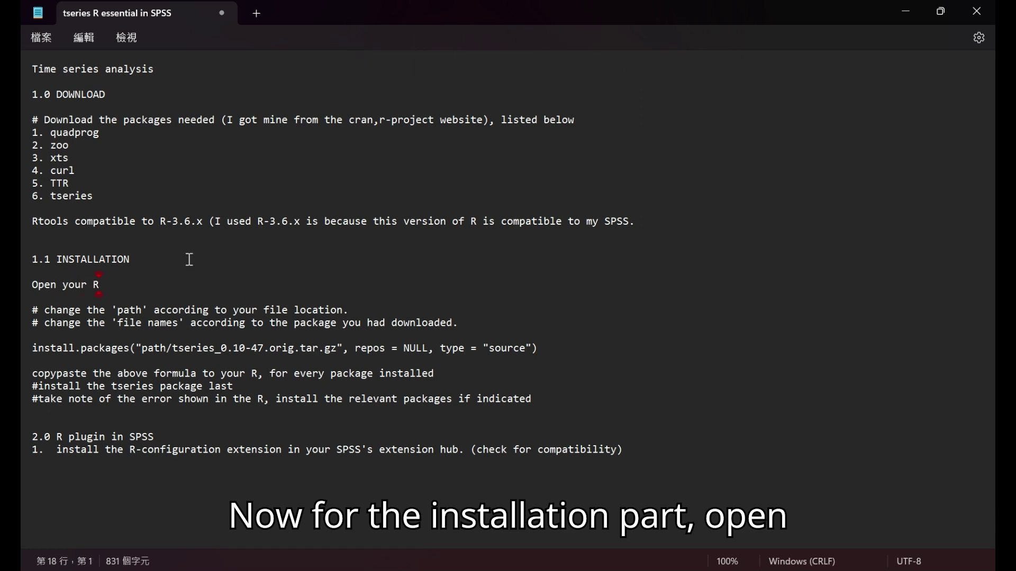
text(3.6.x)
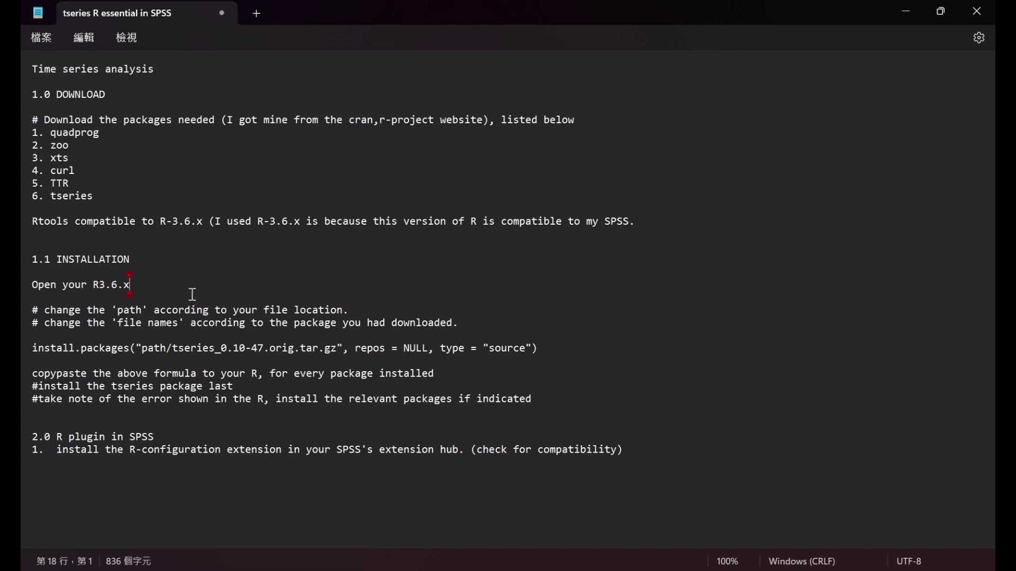
drag(537, 348, 24, 348)
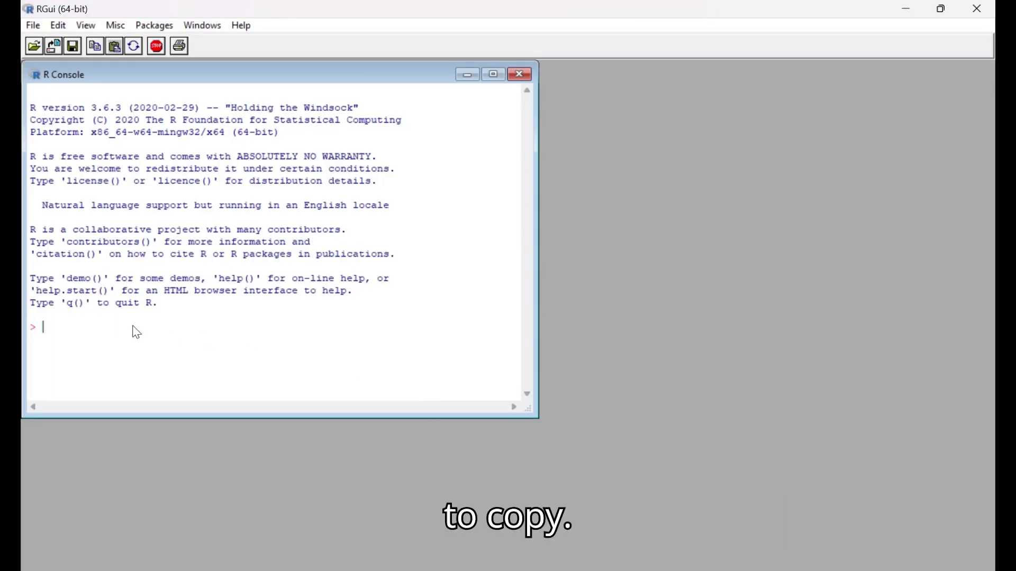
Step: Paste install.packages into R with 'change this to your path' and '/change this to your file name' placeholders
text(install.packages("path/tseries_0.10-47.orig.tar.gz", repos = NULL, type = "source"))
drag(300, 409, 267, 409)
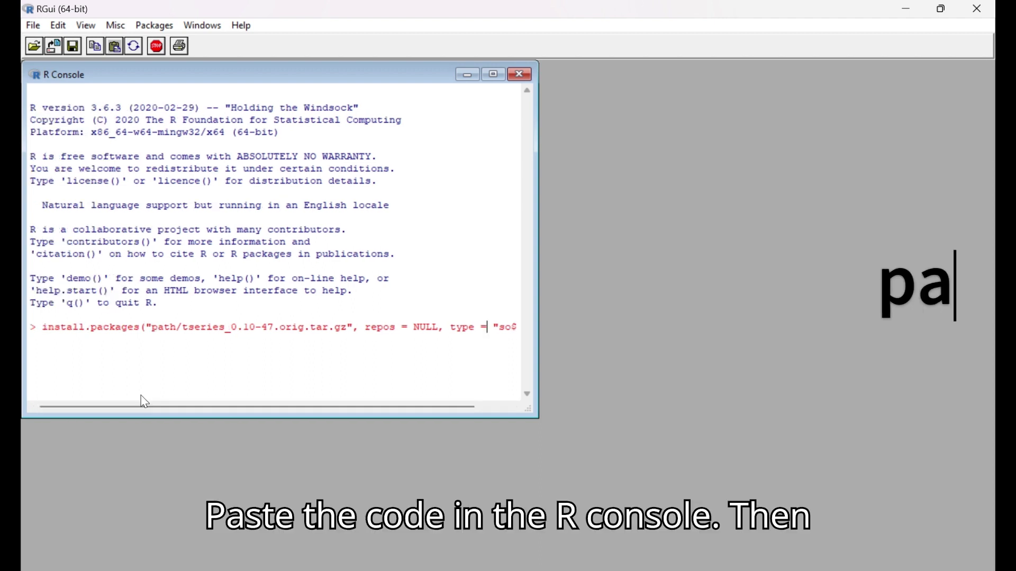
click(176, 329)
key(Delete)
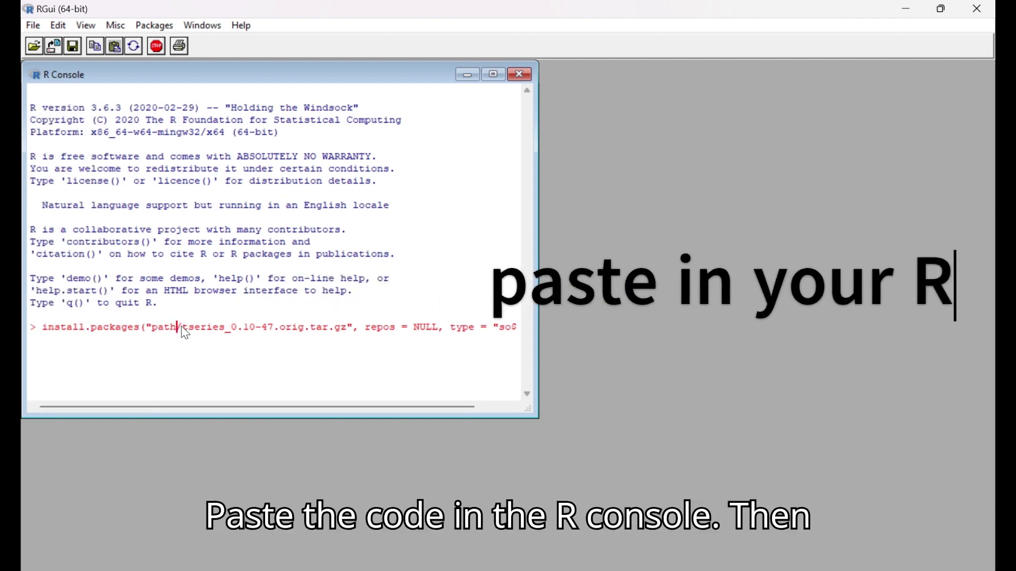
key(BackSpace)
key(BackSpace)
key(BackSpace)
text(c)
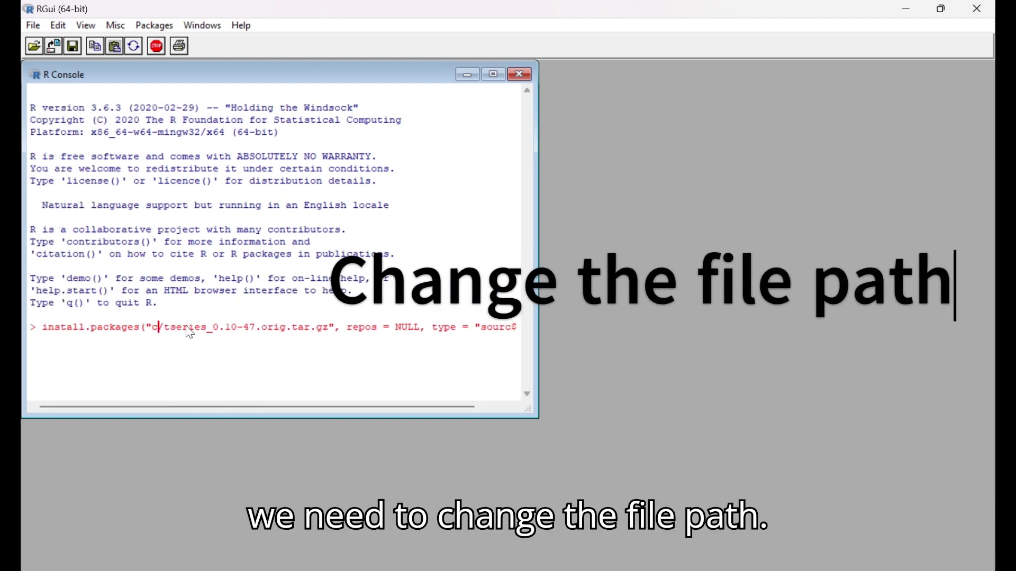
text(hange this t)
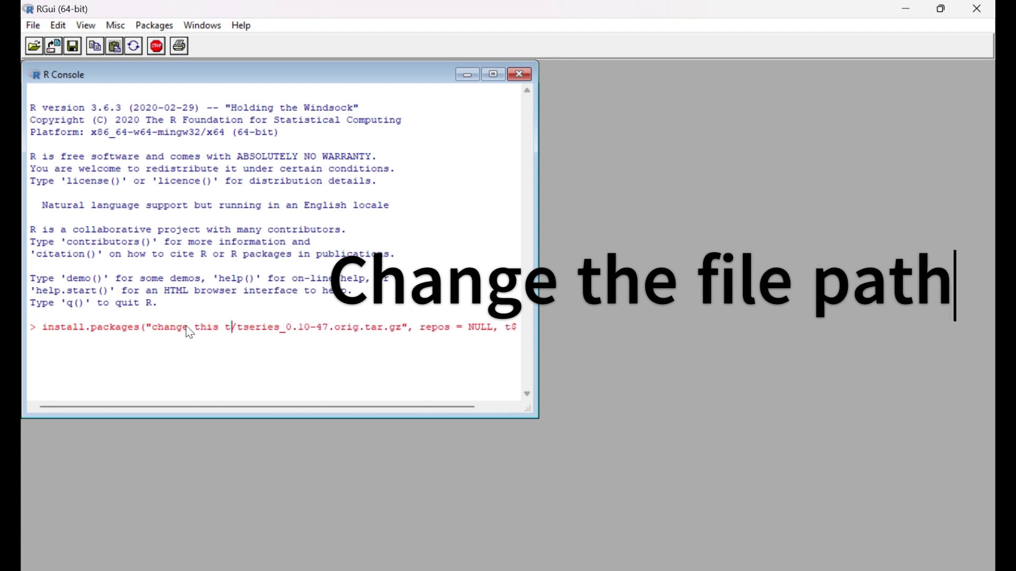
text(o your pat)
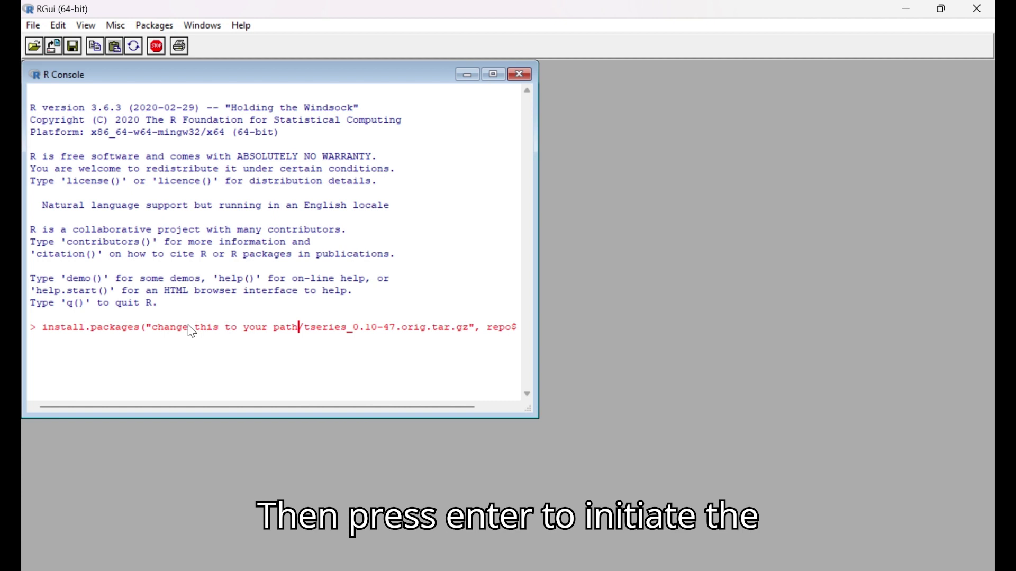
text(h)
key(Delete)
key(Delete)
key(Delete)
key(Delete)
key(Delete)
key(Delete)
key(Delete)
key(Delete)
key(Delete)
key(Delete)
key(Delete)
key(Delete)
key(Delete)
key(Delete)
key(Delete)
key(Delete)
key(Delete)
key(Delete)
key(Delete)
key(Delete)
text(/change this to your file name)
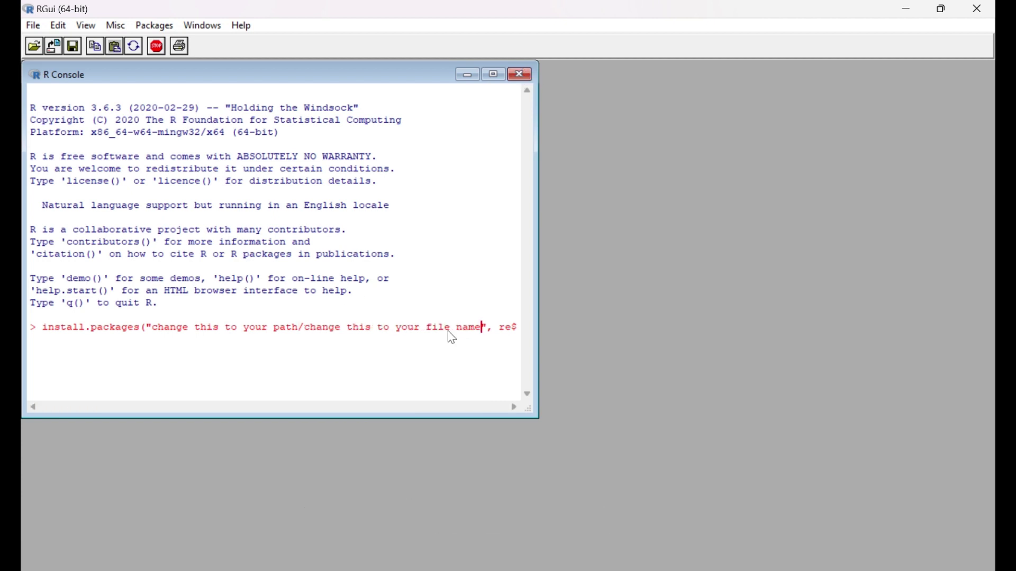
Step: Replace the command with the note 'do it individually for all the packages'
key(BackSpace)
key(BackSpace)
key(BackSpace)
key(BackSpace)
key(BackSpace)
key(BackSpace)
key(BackSpace)
key(BackSpace)
key(BackSpace)
key(BackSpace)
key(BackSpace)
key(BackSpace)
key(BackSpace)
key(BackSpace)
key(BackSpace)
key(BackSpace)
key(BackSpace)
key(BackSpace)
key(BackSpace)
key(BackSpace)
text(do it)
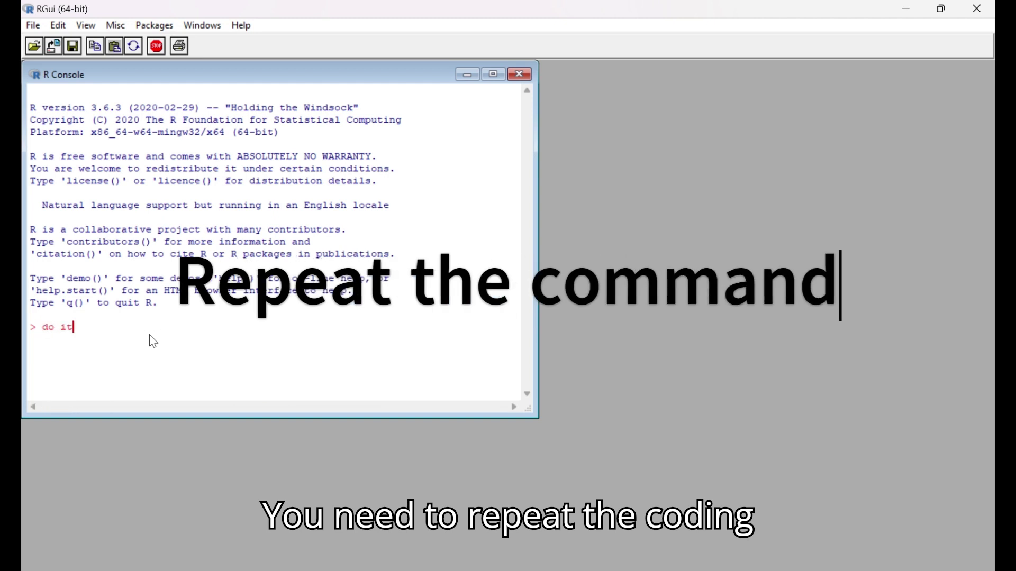
text( individually for all you)
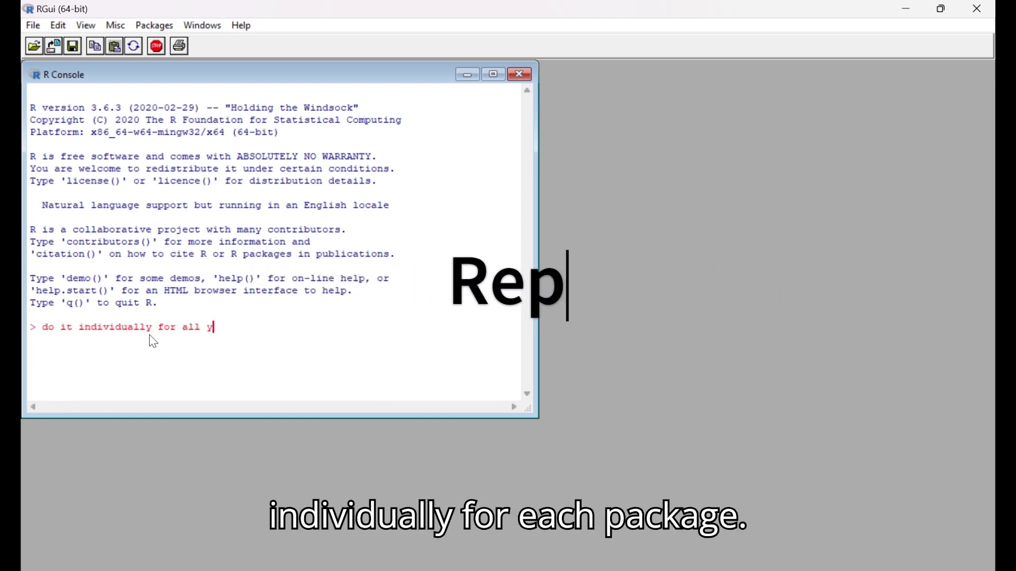
key(BackSpace)
key(BackSpace)
key(BackSpace)
text(the packages)
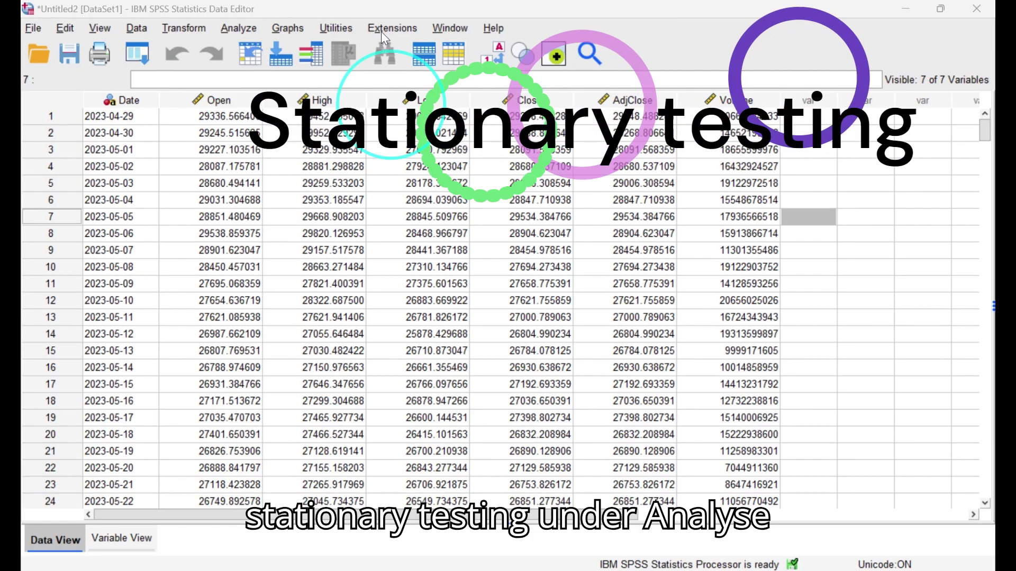
Step: Open SPSS's Analyze > Forecasting > Stationarity and Cointegration Tests dialog
click(239, 28)
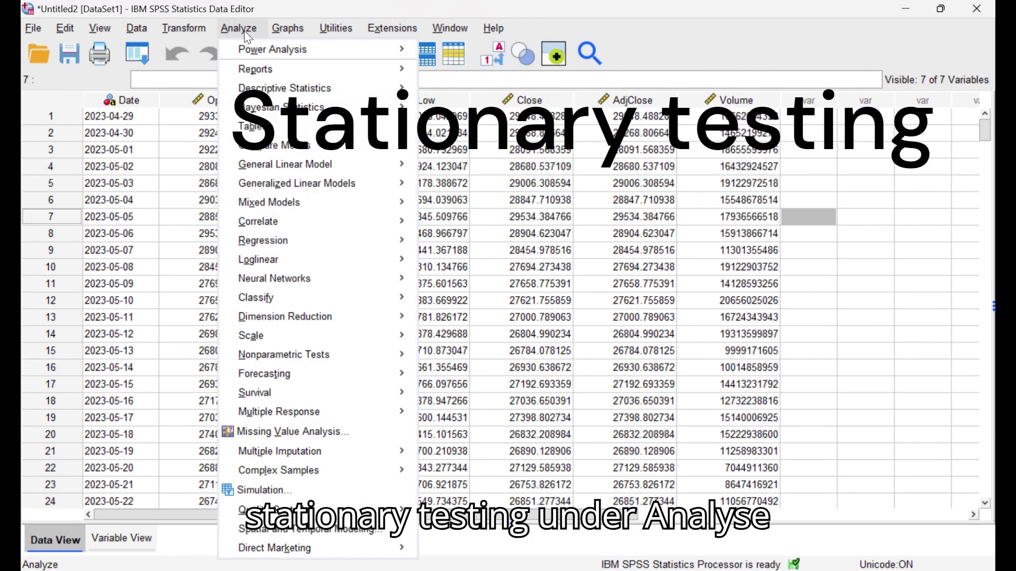
mouse_move(325, 373)
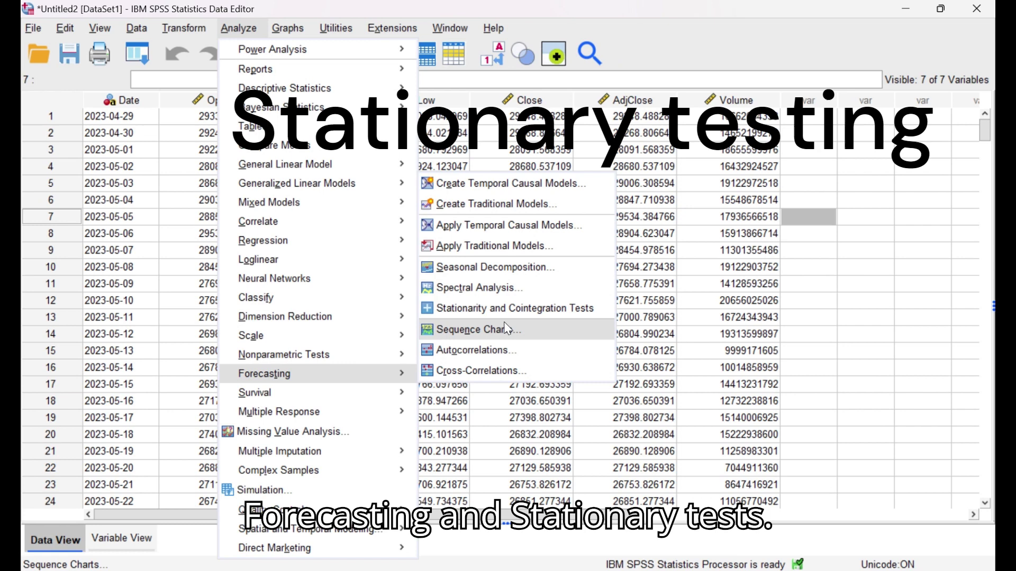
click(509, 309)
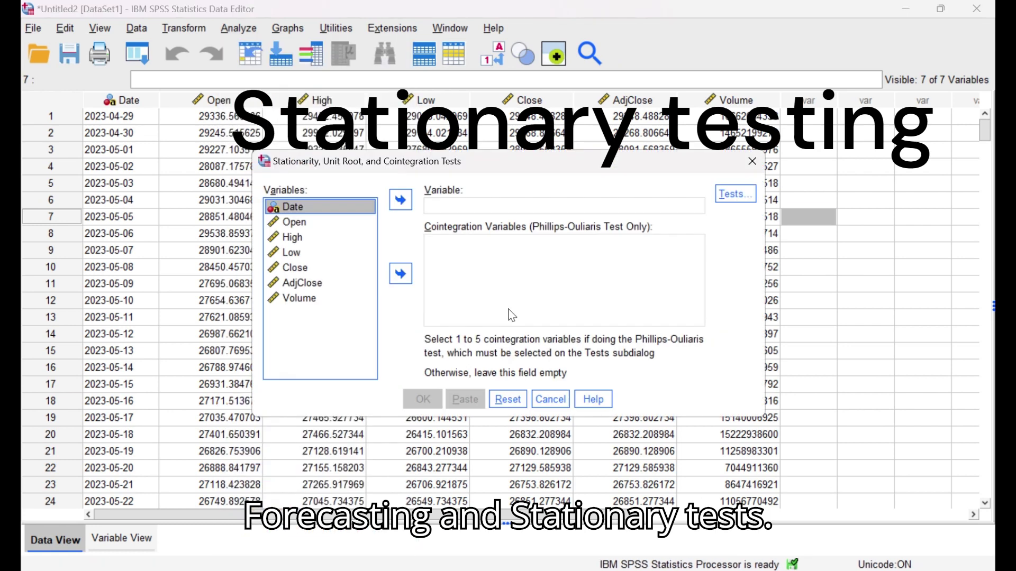
Step: Test Close with ADF at lag order 1 and KPSS with a Trend null hypothesis
click(295, 267)
click(402, 206)
click(736, 194)
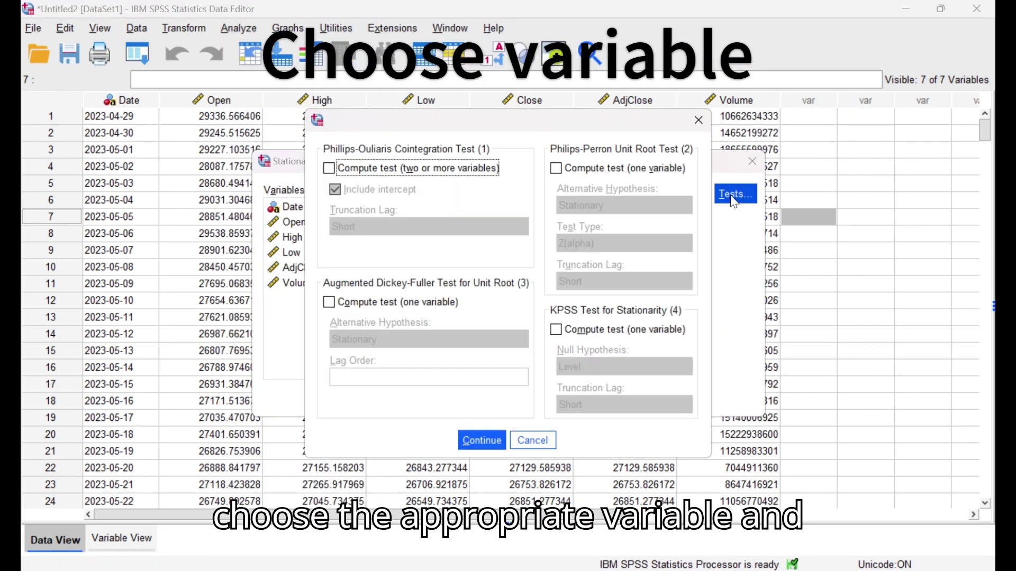
click(347, 305)
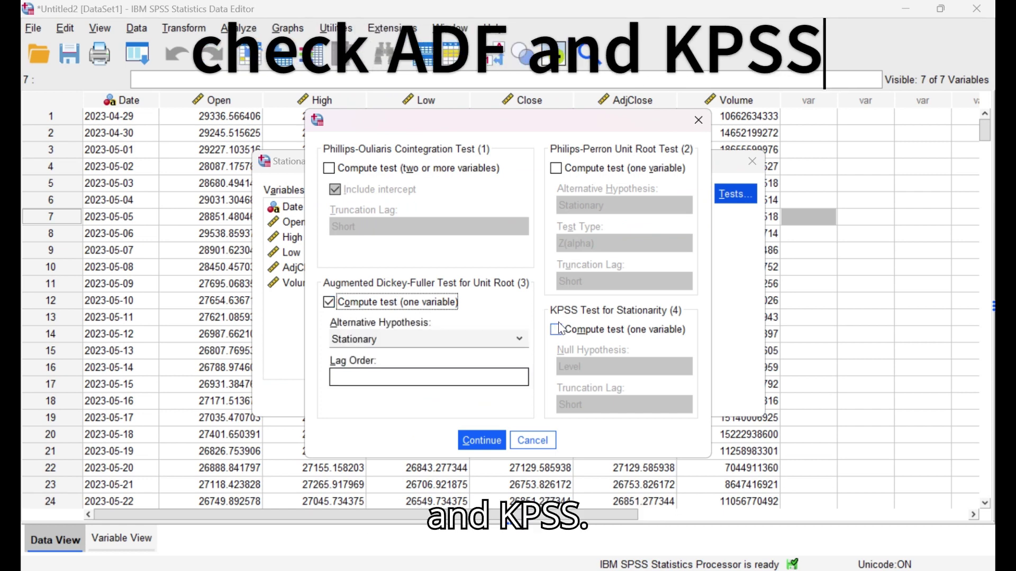
click(575, 330)
text(1)
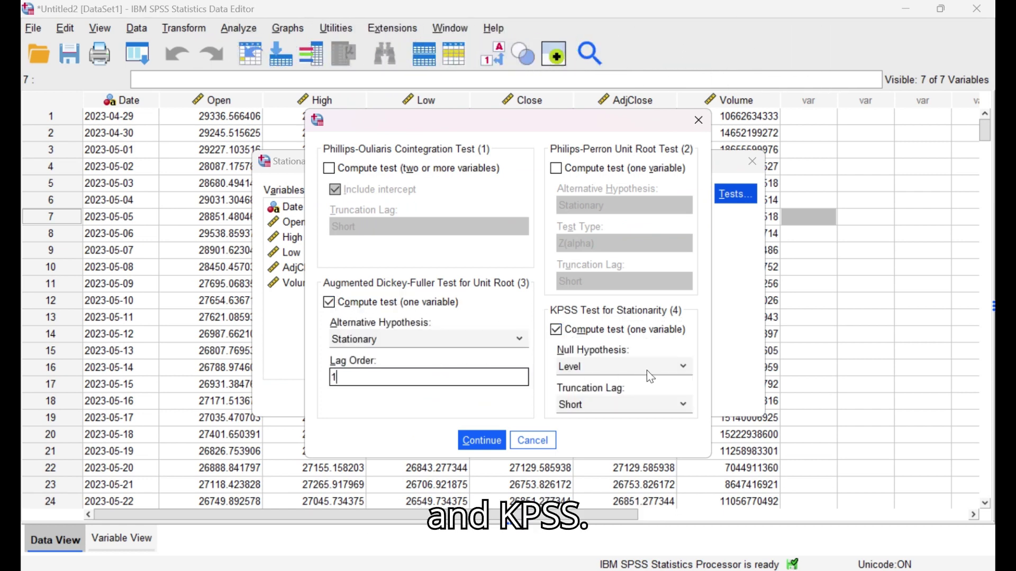
click(650, 369)
click(648, 402)
click(482, 441)
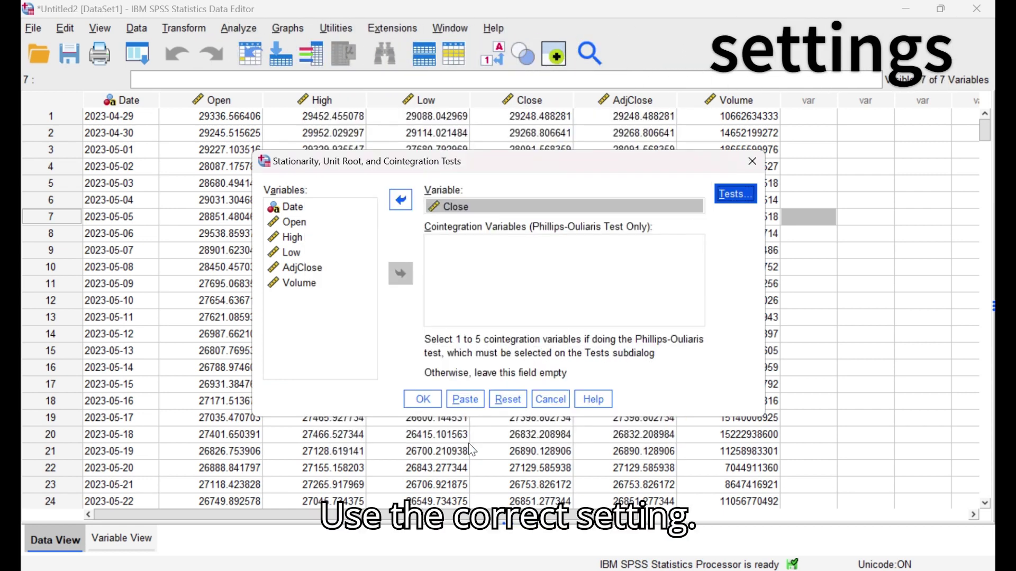
Step: Run the tests and scroll to Close's results: ADF p-value 0.60217, KPSS (Trend) 0.01
click(415, 400)
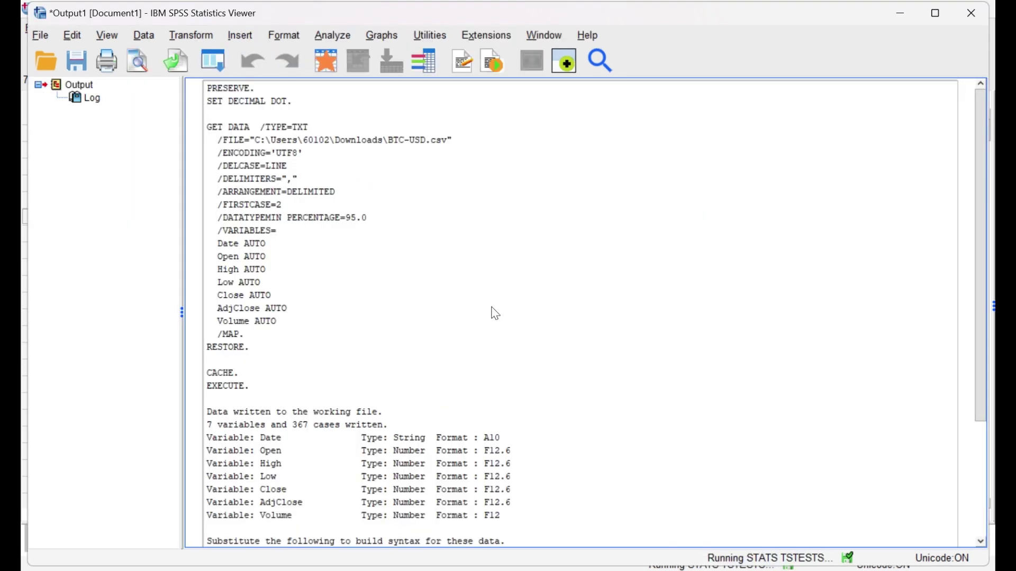
scroll(509, 263, down, 3)
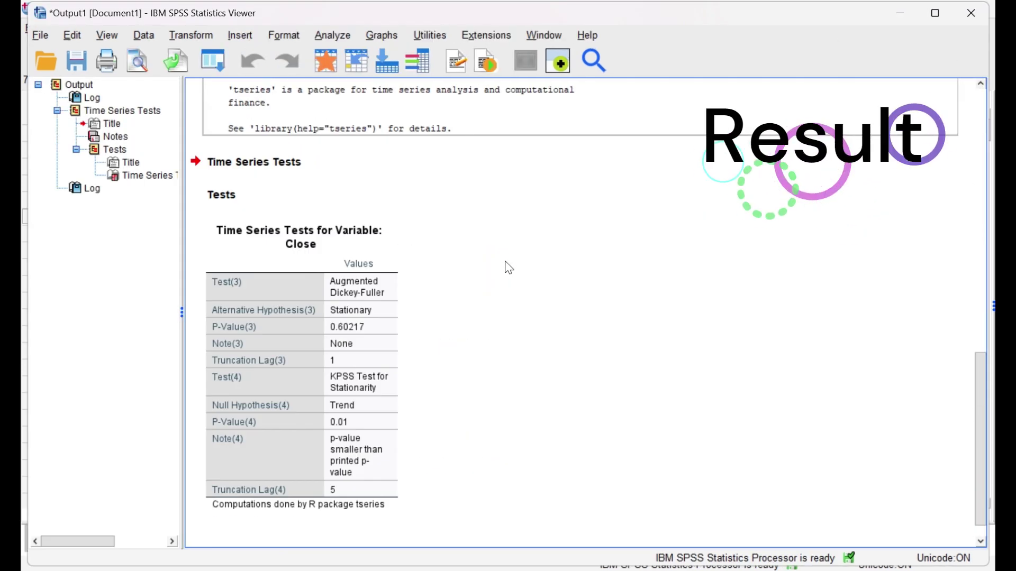